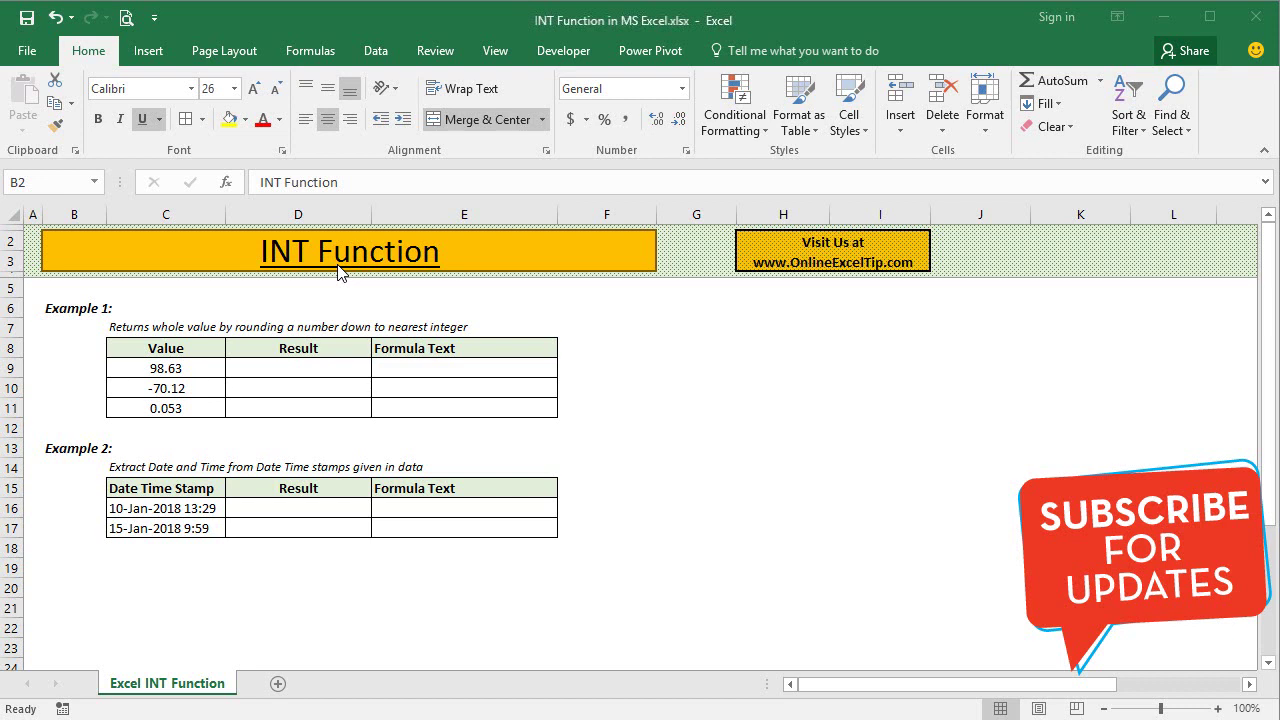
- Enter =INT(C9) in D9 so 98.63 returns 98
{"action": "left_click", "coordinate": [313, 365]}
{"action": "type", "text": "=INT("}
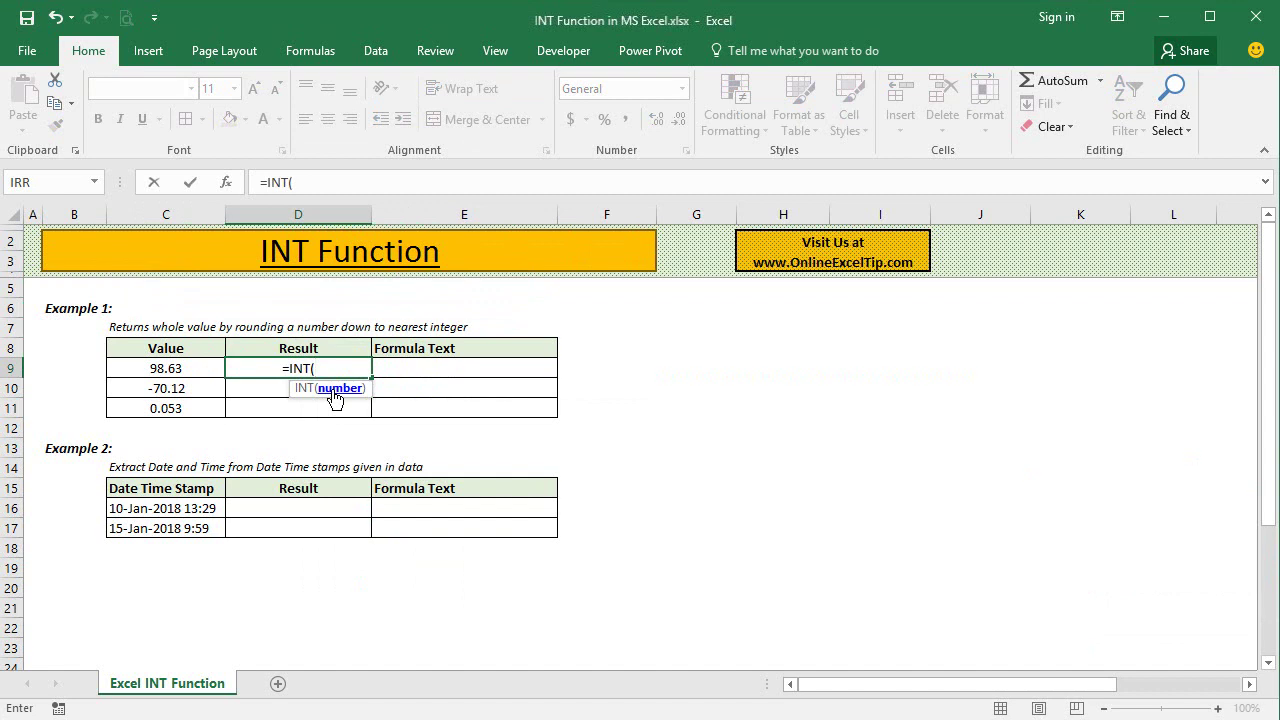
{"action": "left_click", "coordinate": [174, 368]}
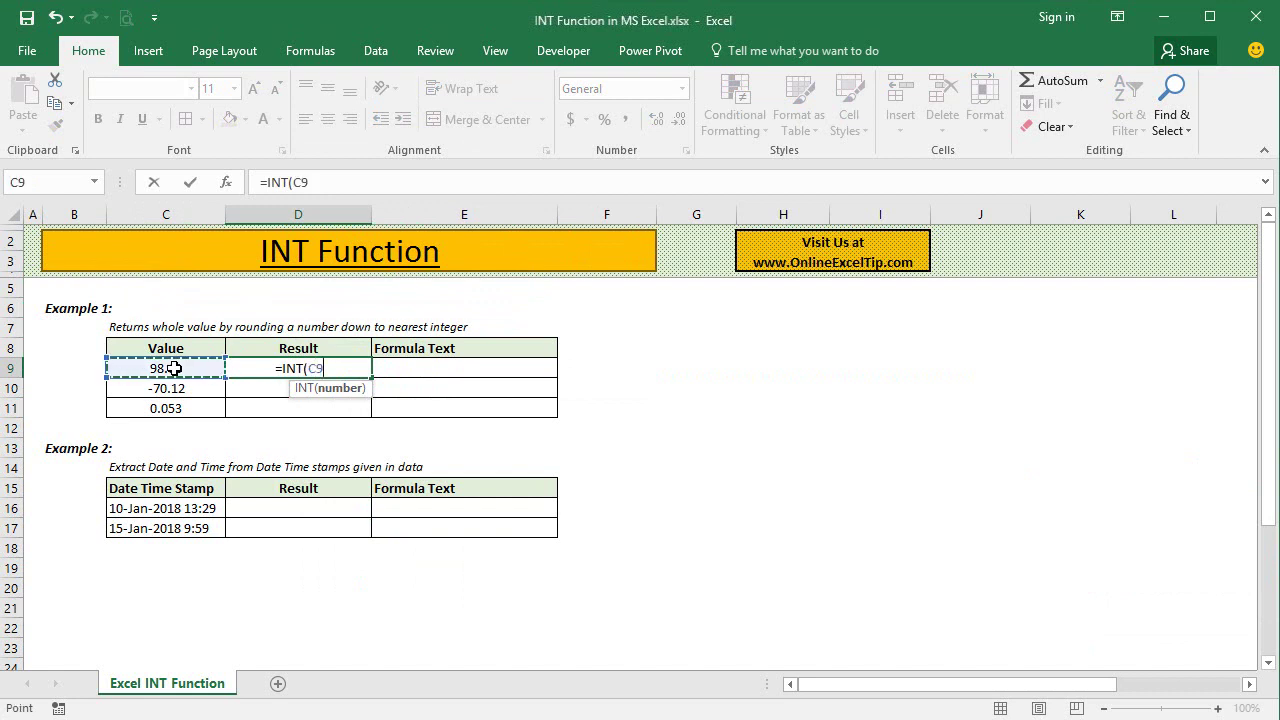
{"action": "type", "text": ")"}
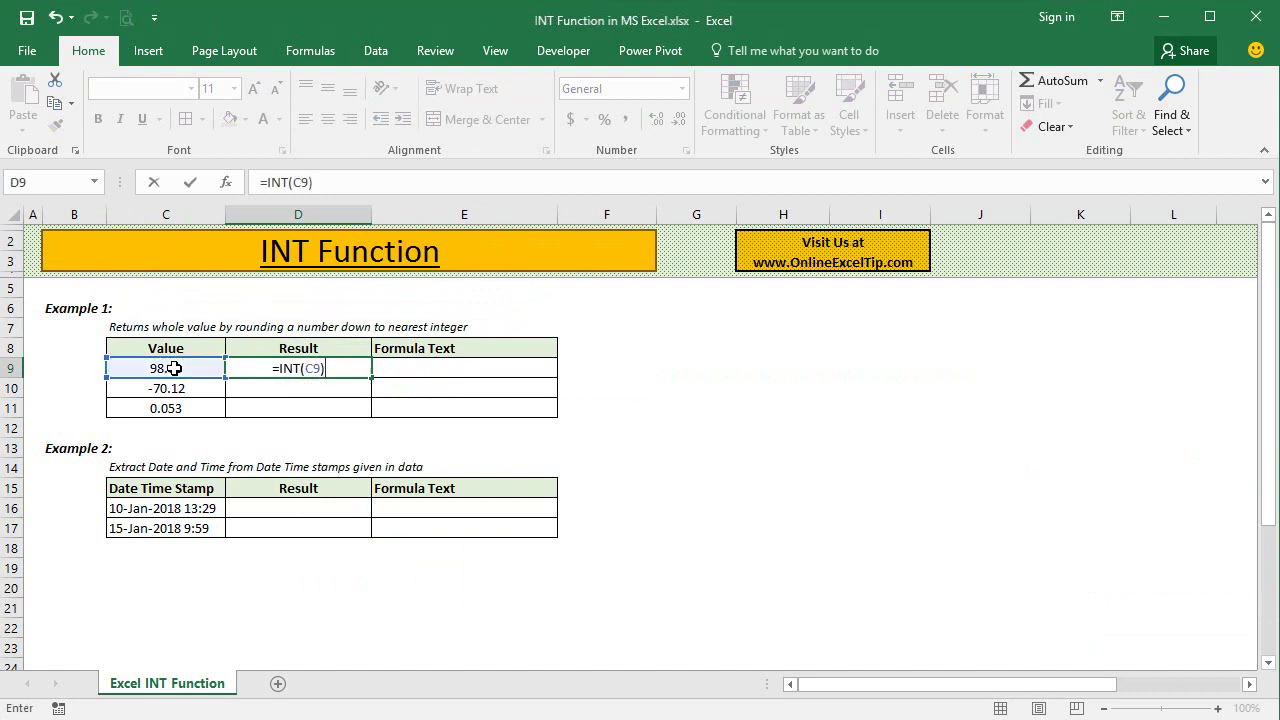
{"action": "key", "text": "Return"}
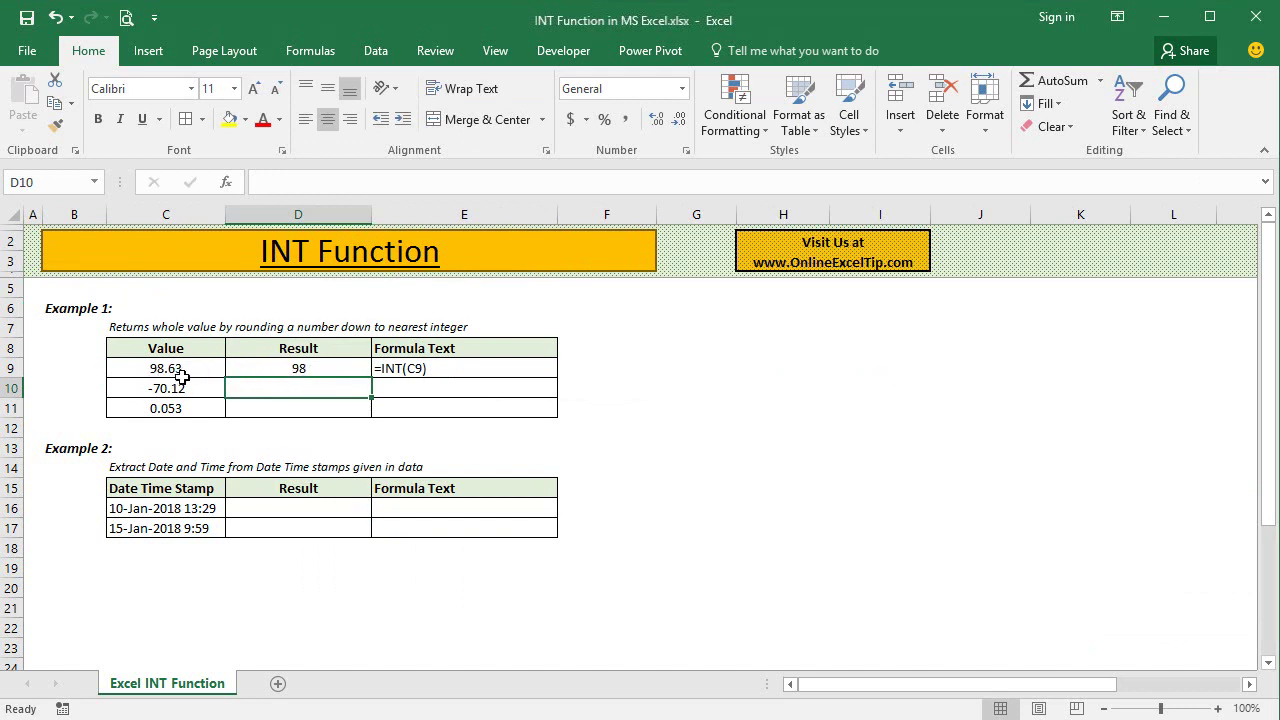
- Enter =INT(C10) in D10, returning -71 for -70.12
{"action": "type", "text": "=int"}
{"action": "key", "text": "Tab"}
{"action": "left_click", "coordinate": [172, 391]}
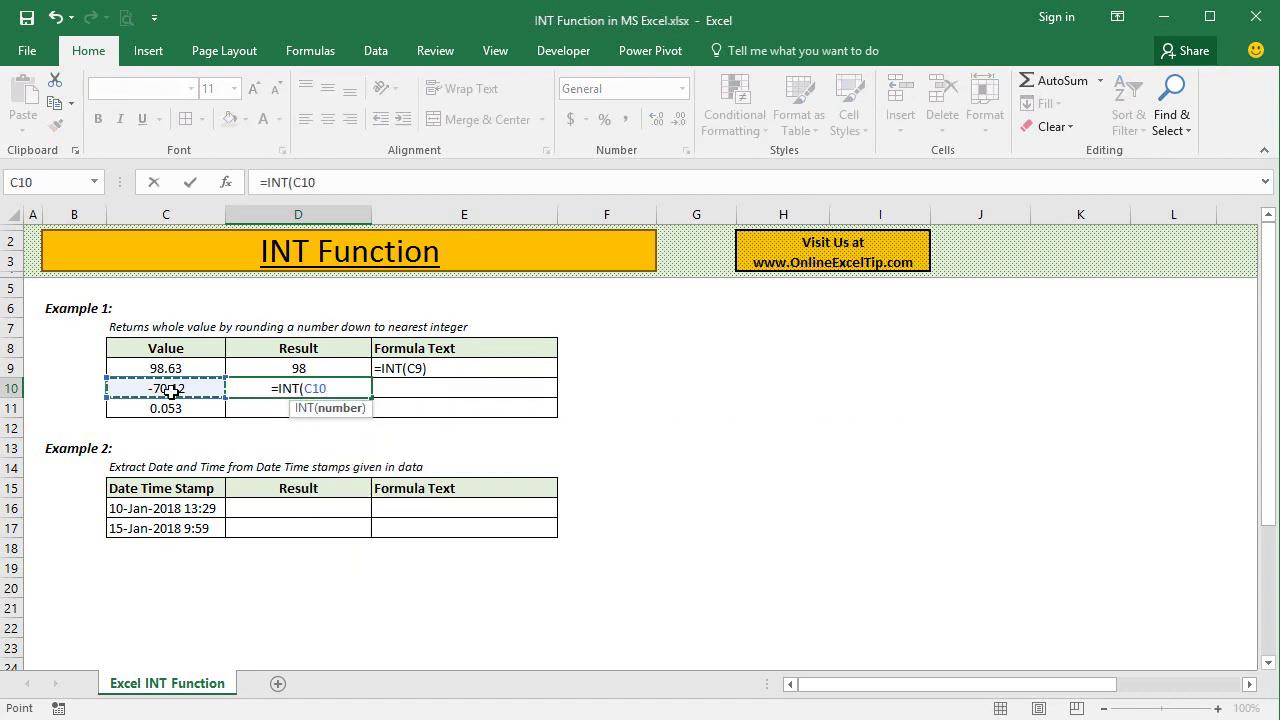
{"action": "type", "text": ")"}
{"action": "key", "text": "Return"}
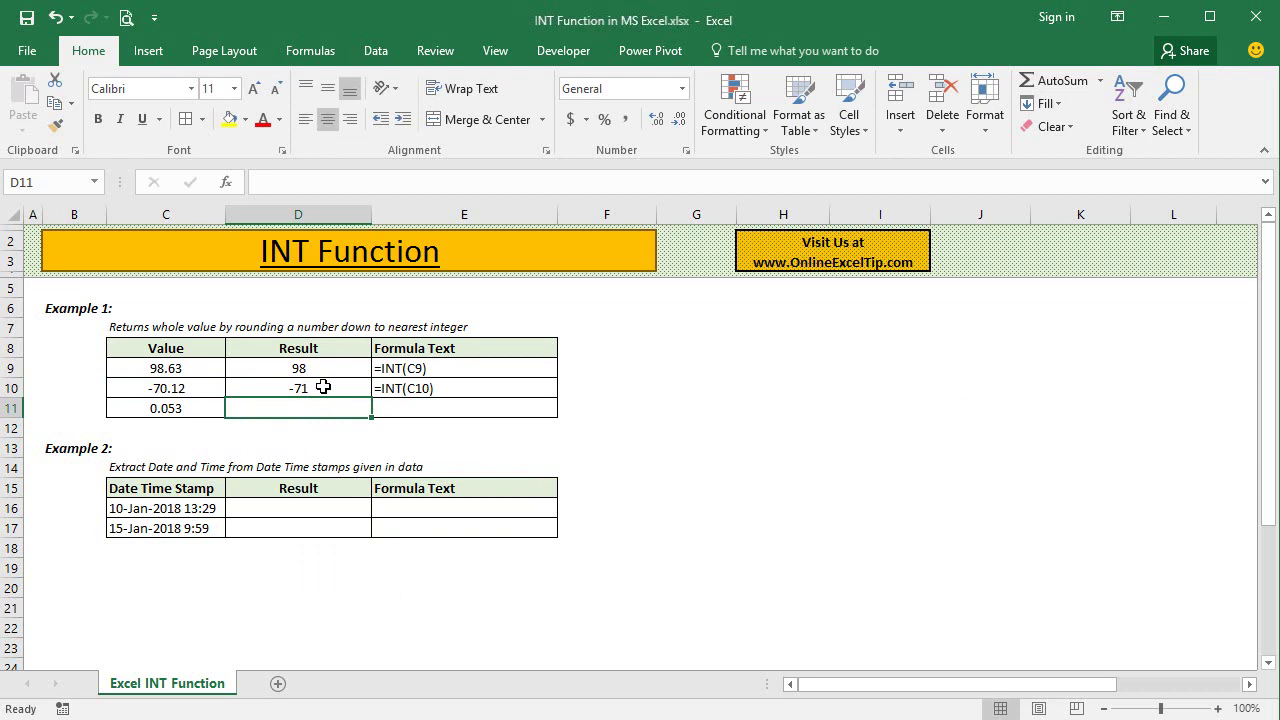
- Enter =INT(C11) in D11, returning 0 for 0.053
{"action": "type", "text": "=INT("}
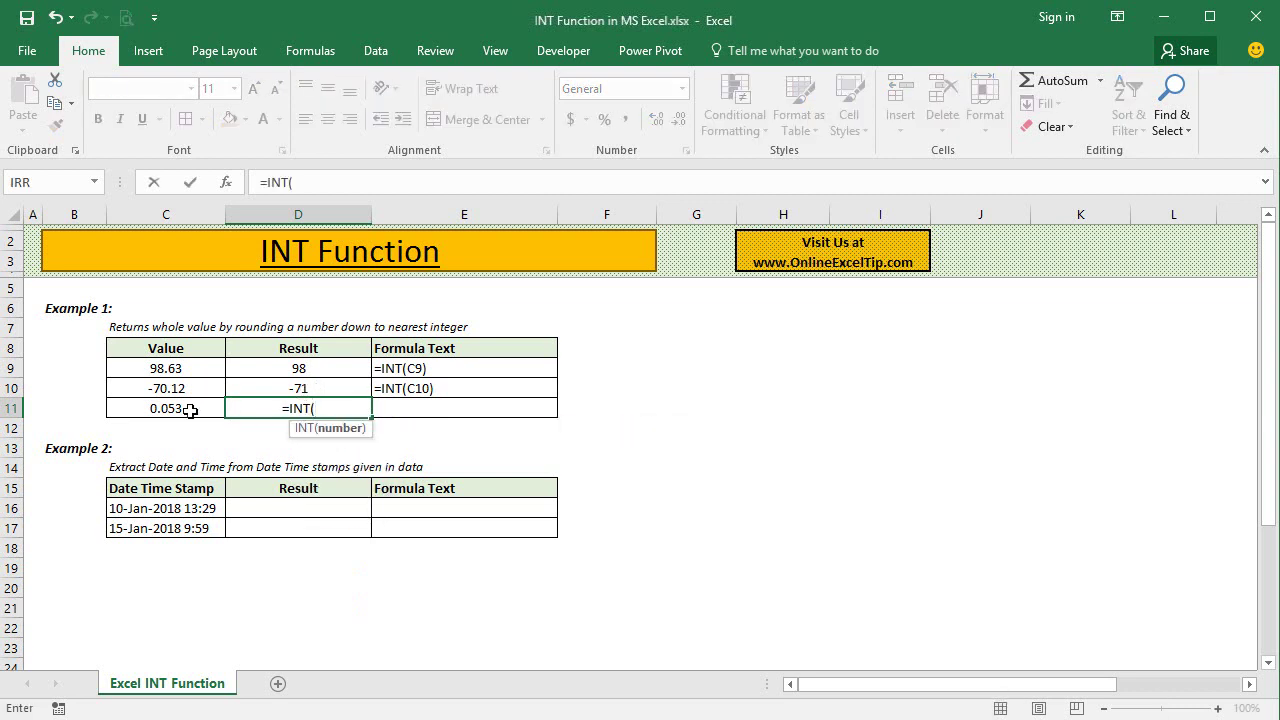
{"action": "left_click", "coordinate": [176, 410]}
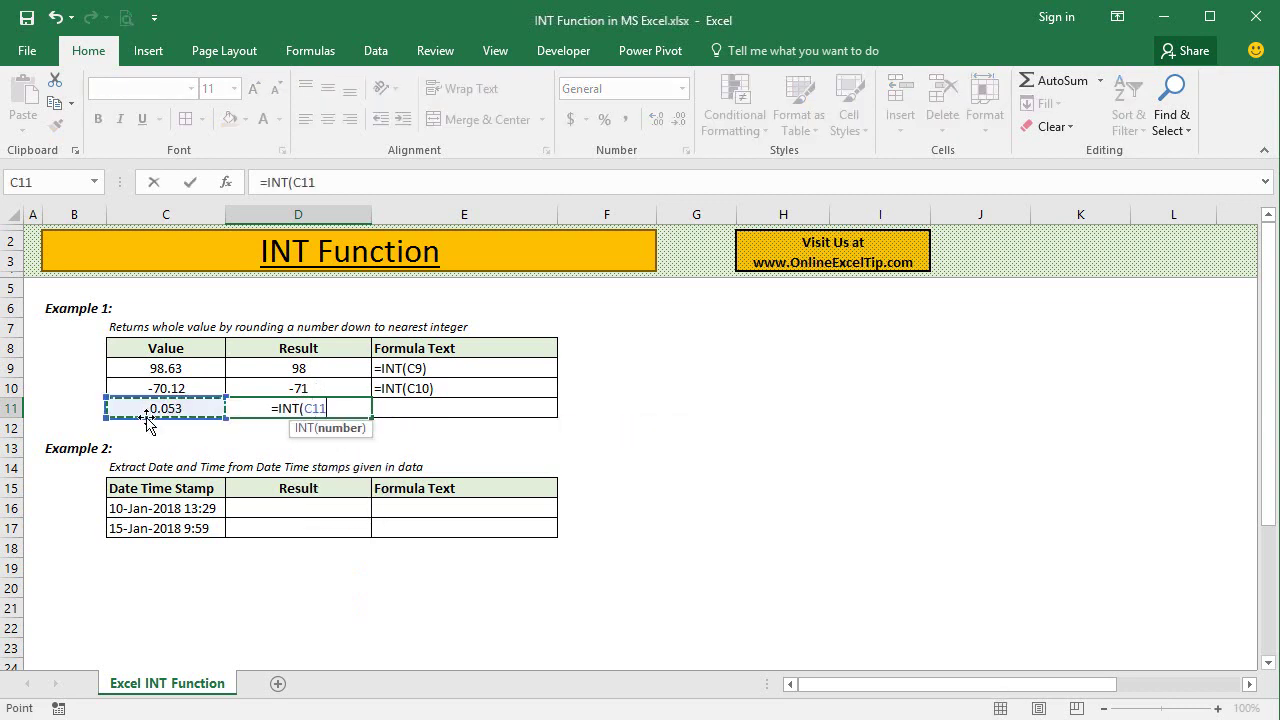
{"action": "type", "text": ")"}
{"action": "key", "text": "Return"}
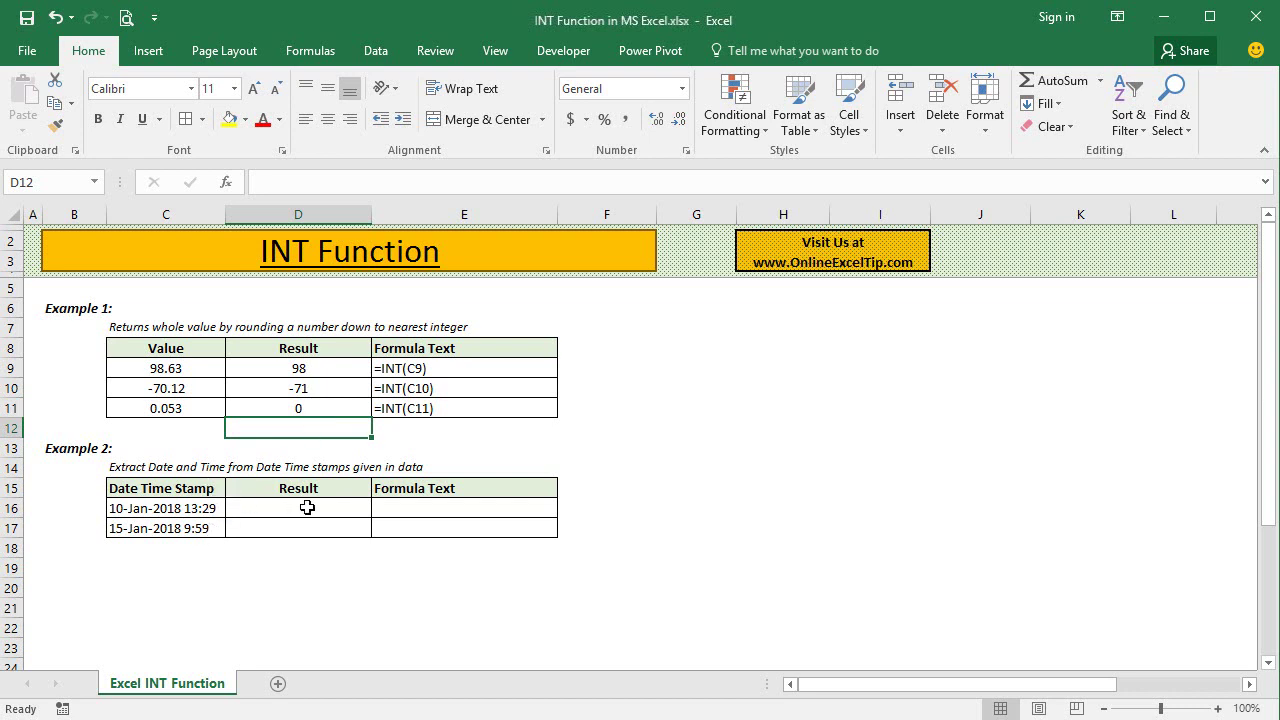
{"action": "left_click", "coordinate": [307, 508]}
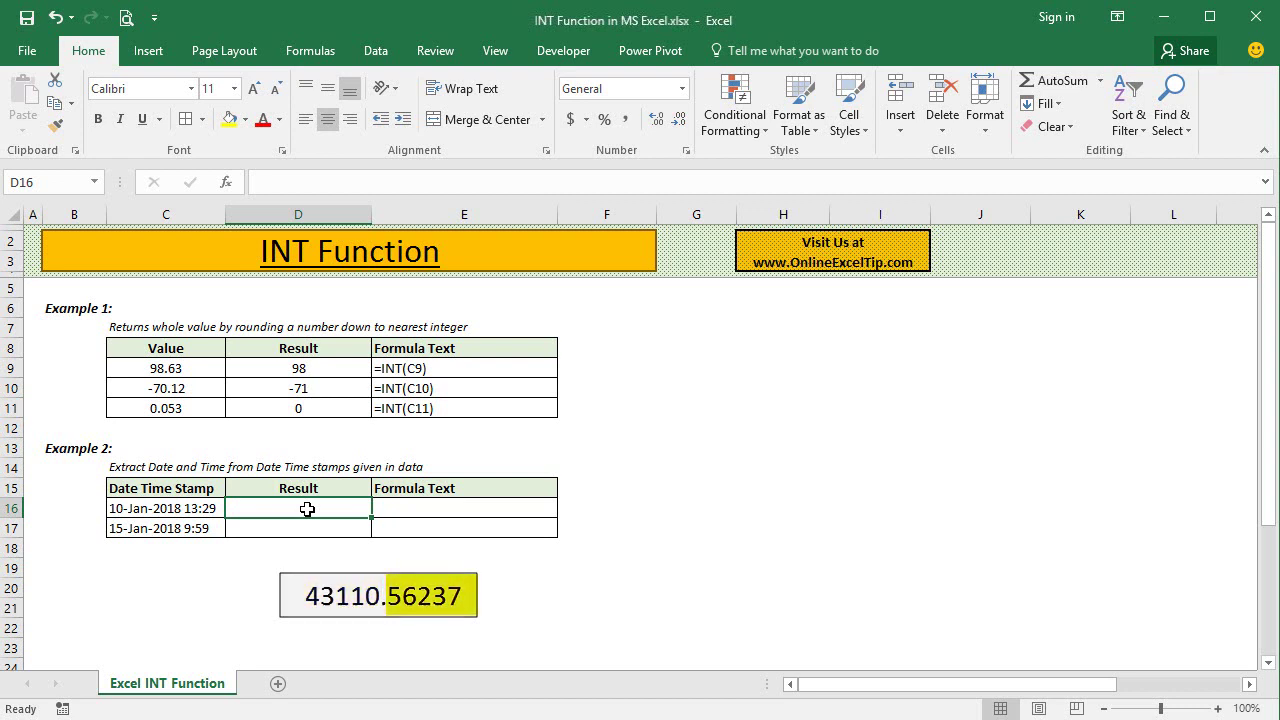
- Enter =INT(C16) in D16 to strip the time from the 10-Jan-2018 13:29 stamp
{"action": "type", "text": "=int"}
{"action": "key", "text": "Tab"}
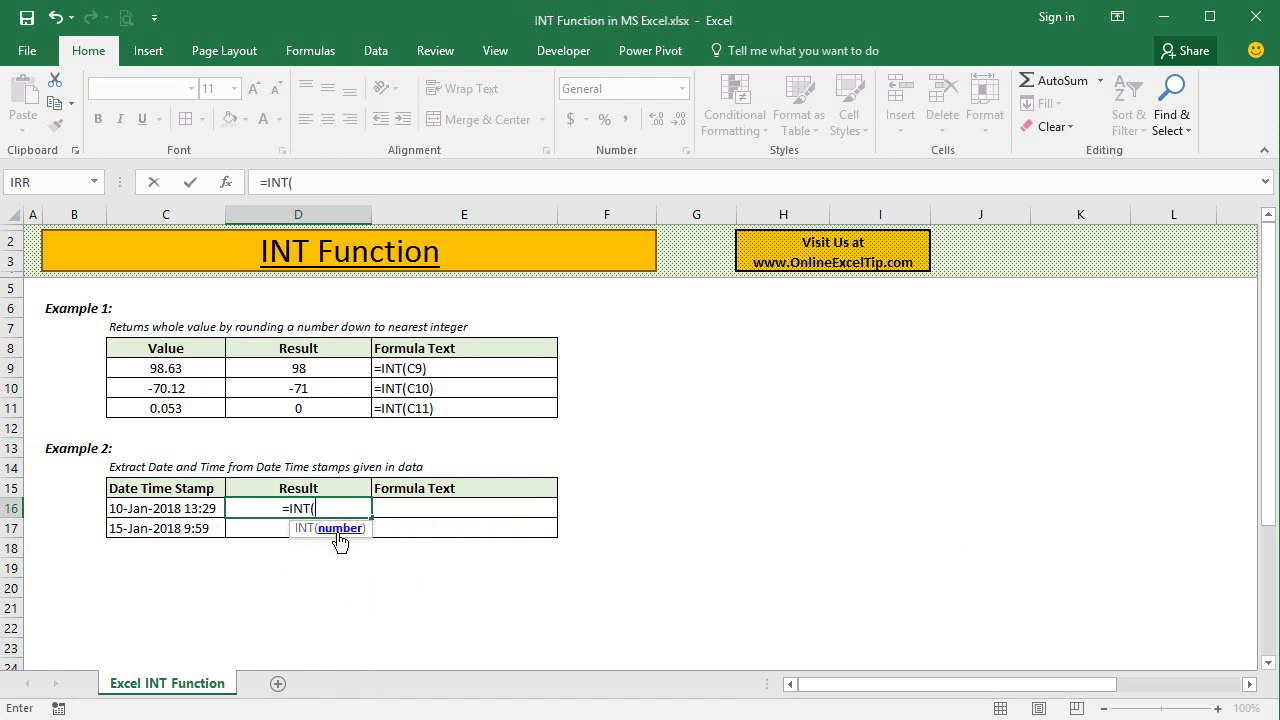
{"action": "left_click", "coordinate": [164, 509]}
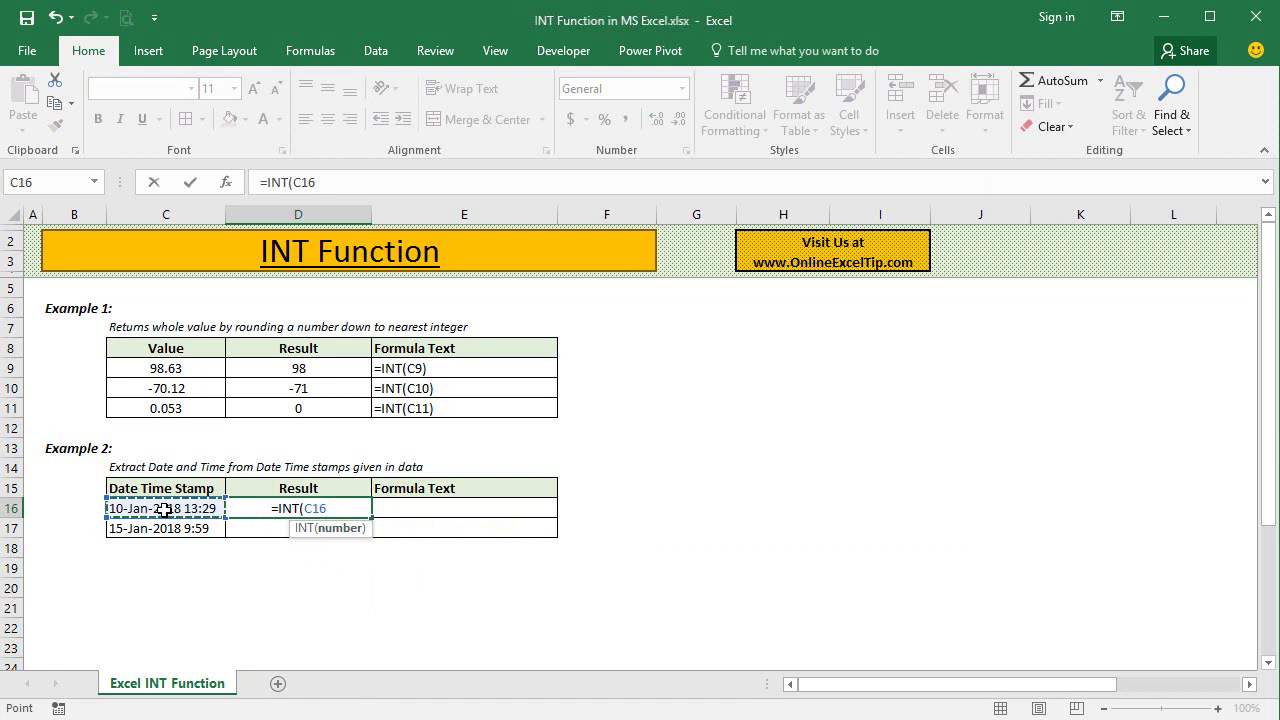
{"action": "type", "text": ")"}
{"action": "key", "text": "Return"}
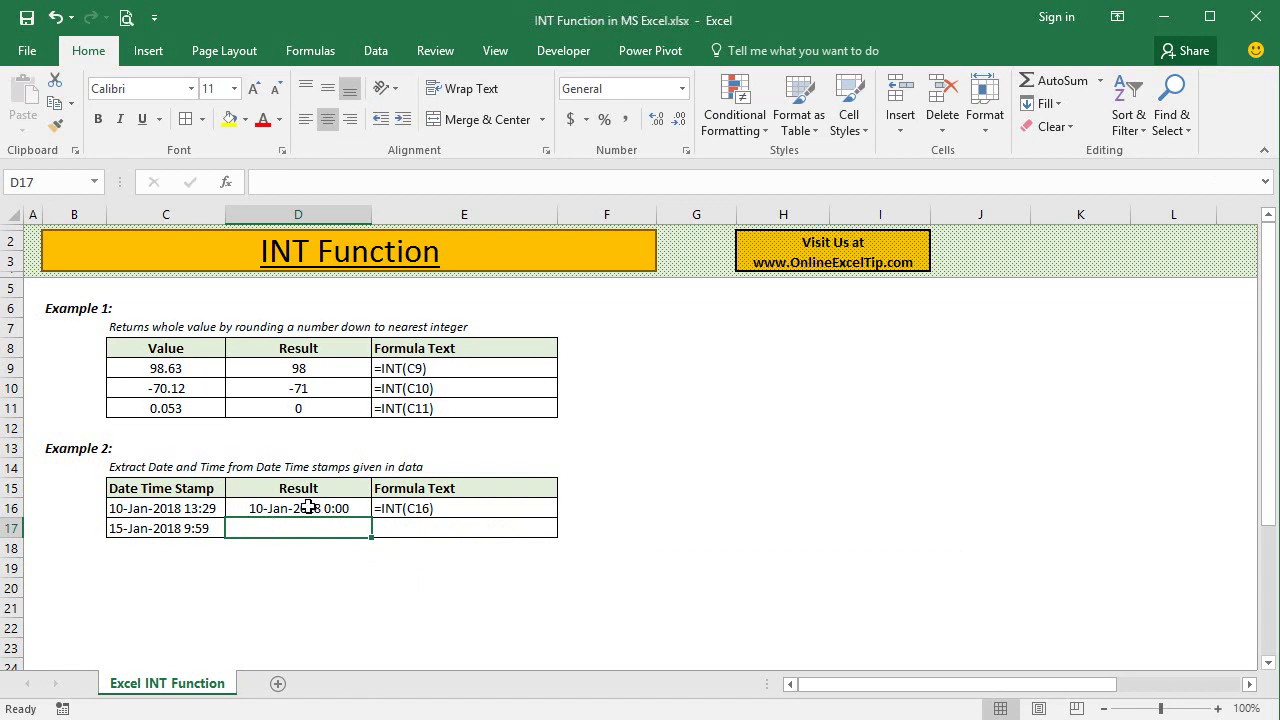
- Try the quick Ctrl+Shift+3 date format on D16, then undo it
{"action": "left_click", "coordinate": [315, 507]}
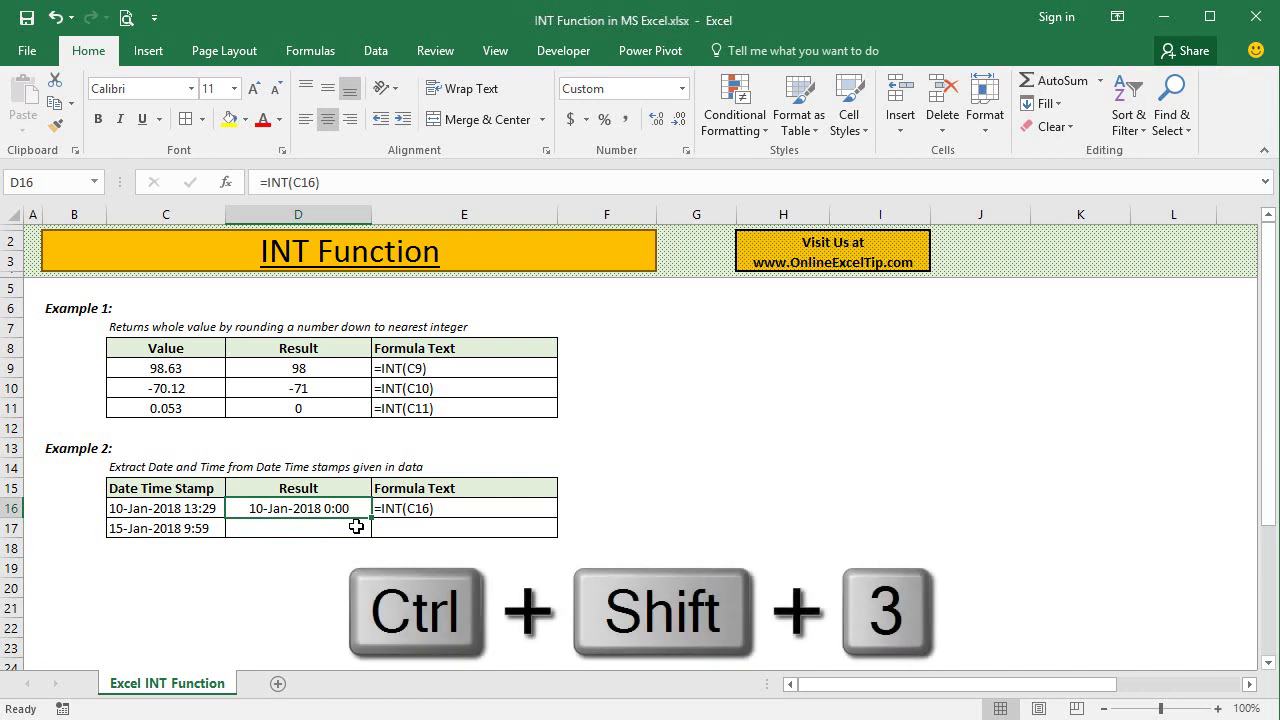
{"action": "key", "text": "ctrl+shift+3"}
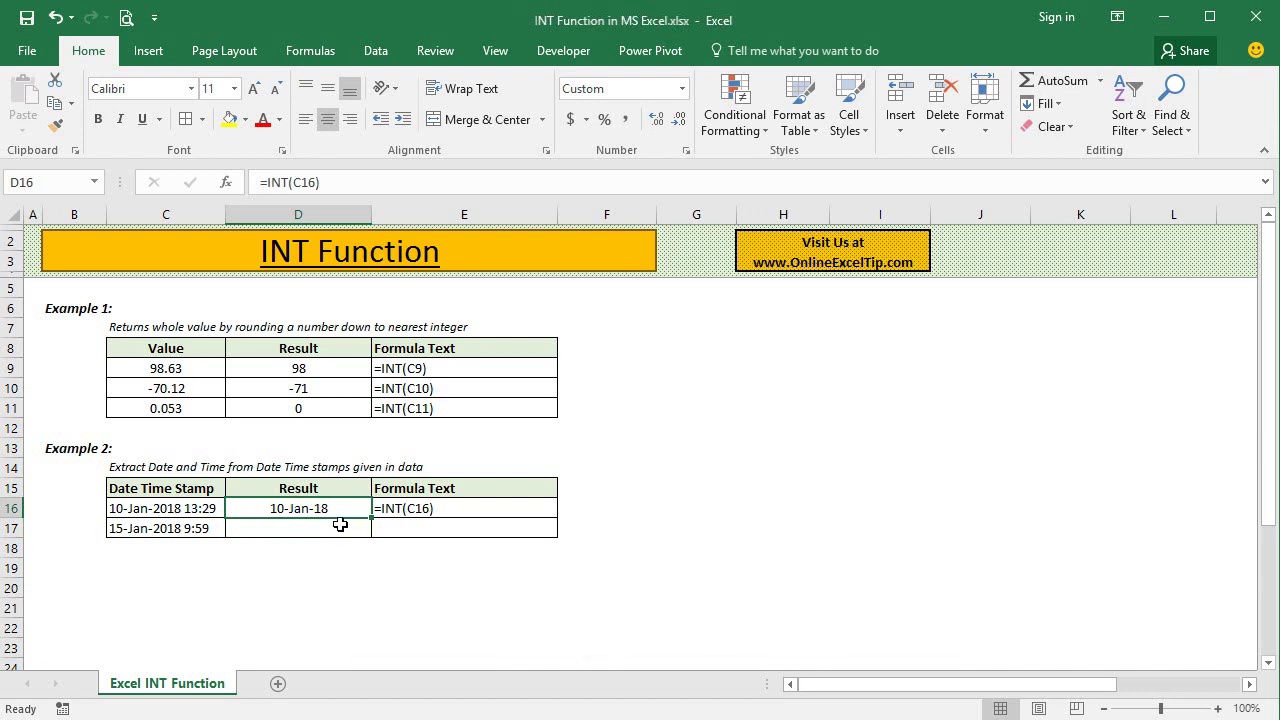
{"action": "key", "text": "ctrl+z"}
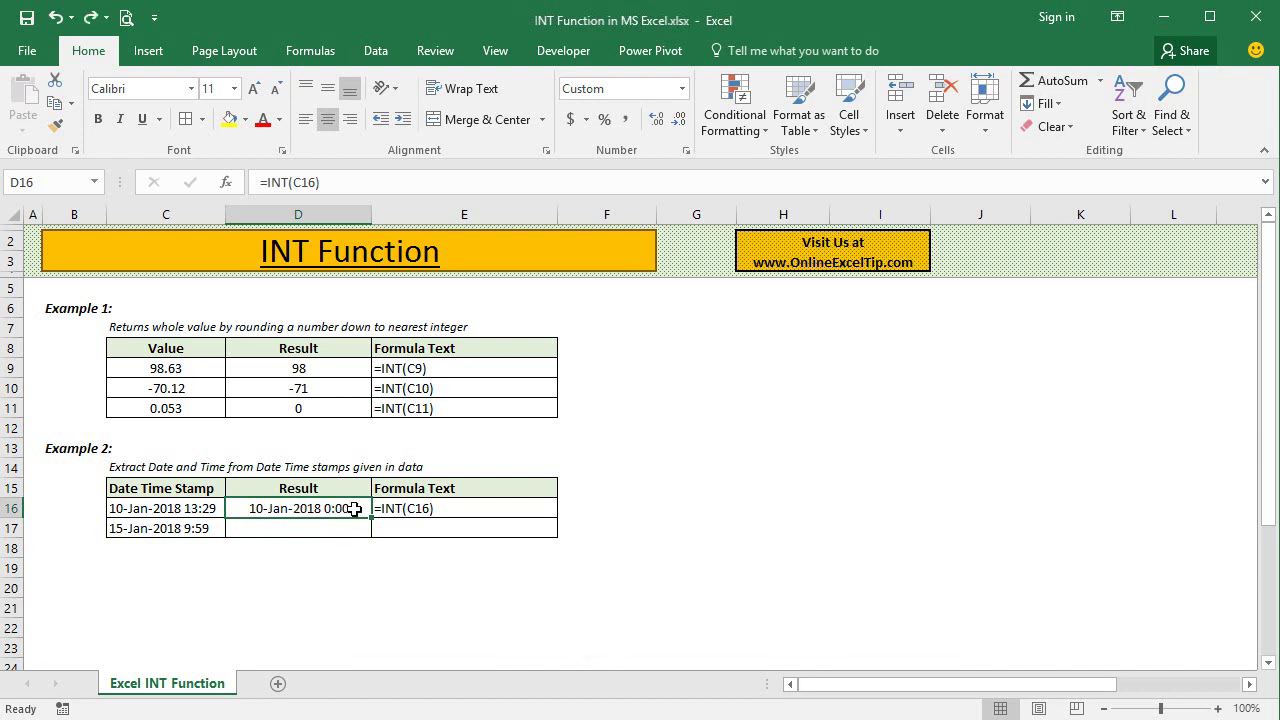
- Format D16 with the 03/14/12 Date type so it shows 01/10/18
{"action": "key", "text": "ctrl+1"}
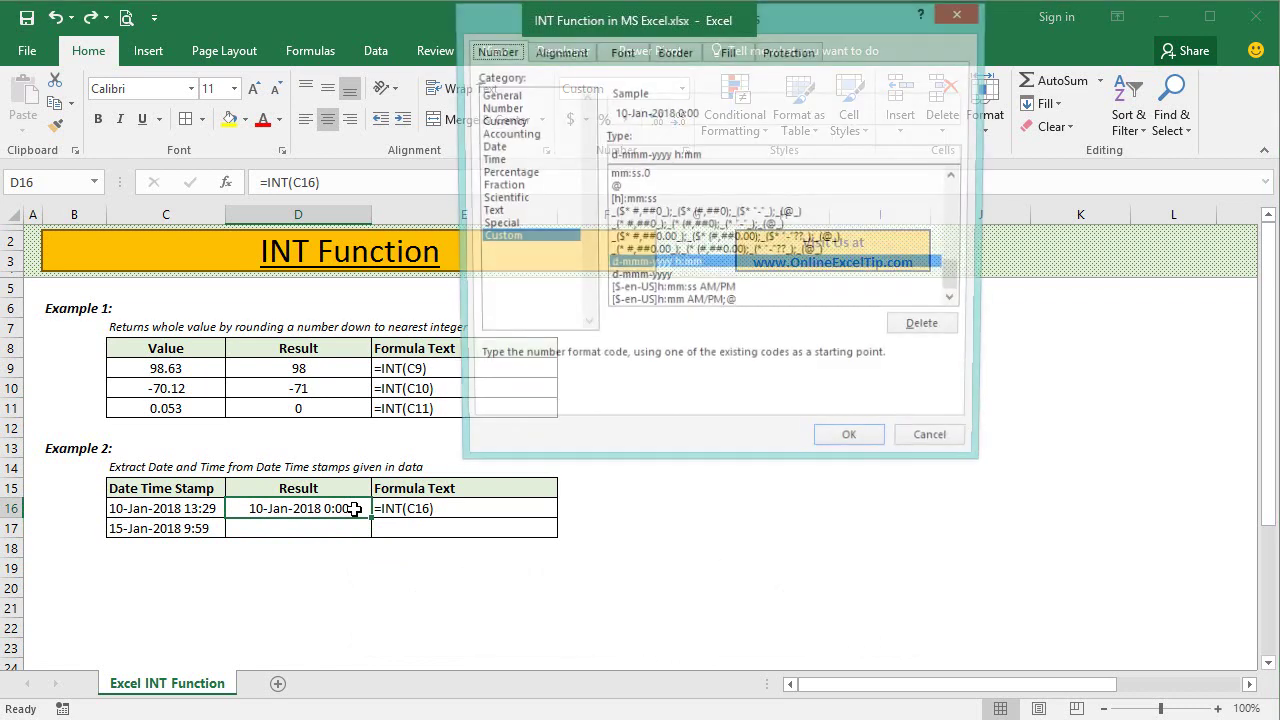
{"action": "left_click_drag", "start_coordinate": [752, 40], "coordinate": [790, 208]}
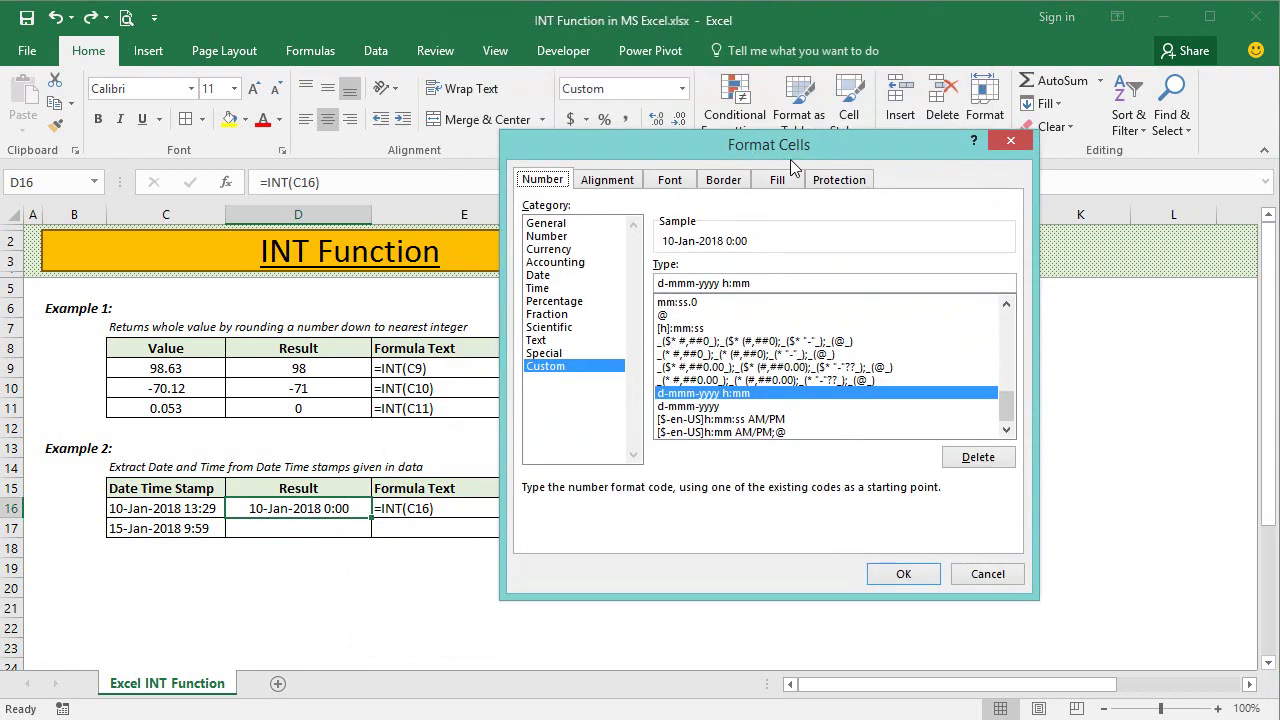
{"action": "left_click", "coordinate": [558, 277]}
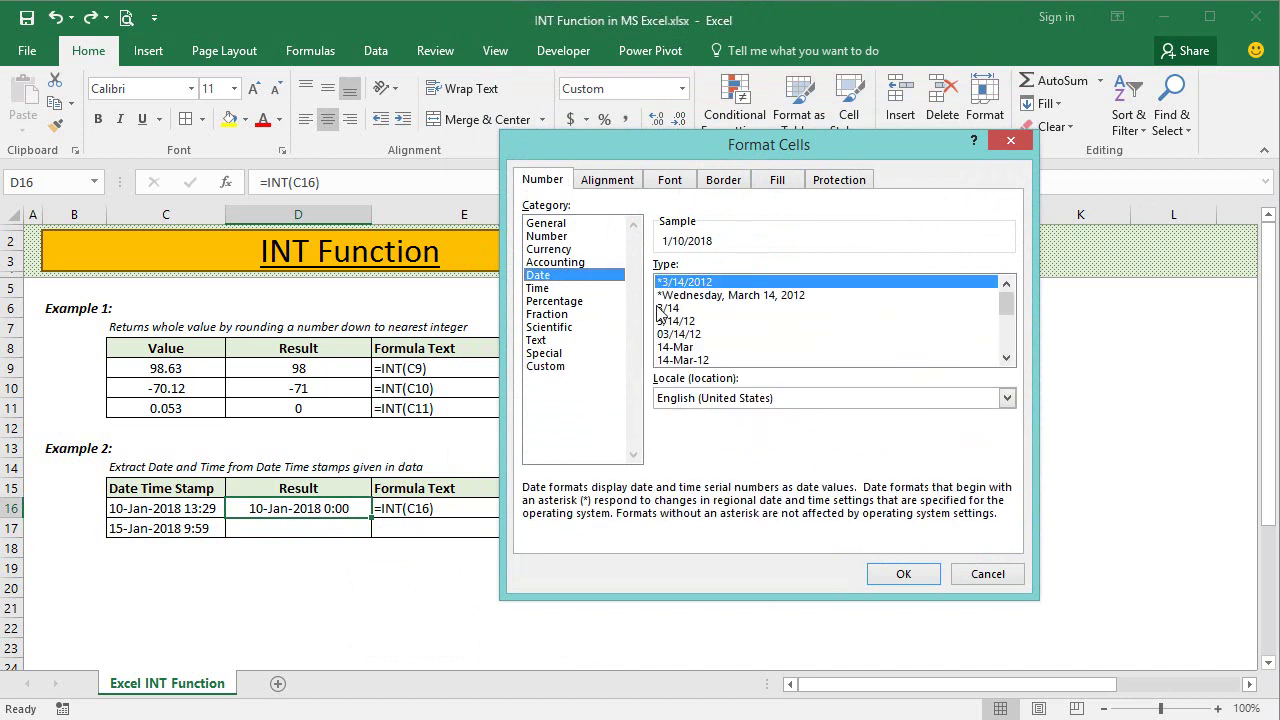
{"action": "left_click", "coordinate": [690, 334]}
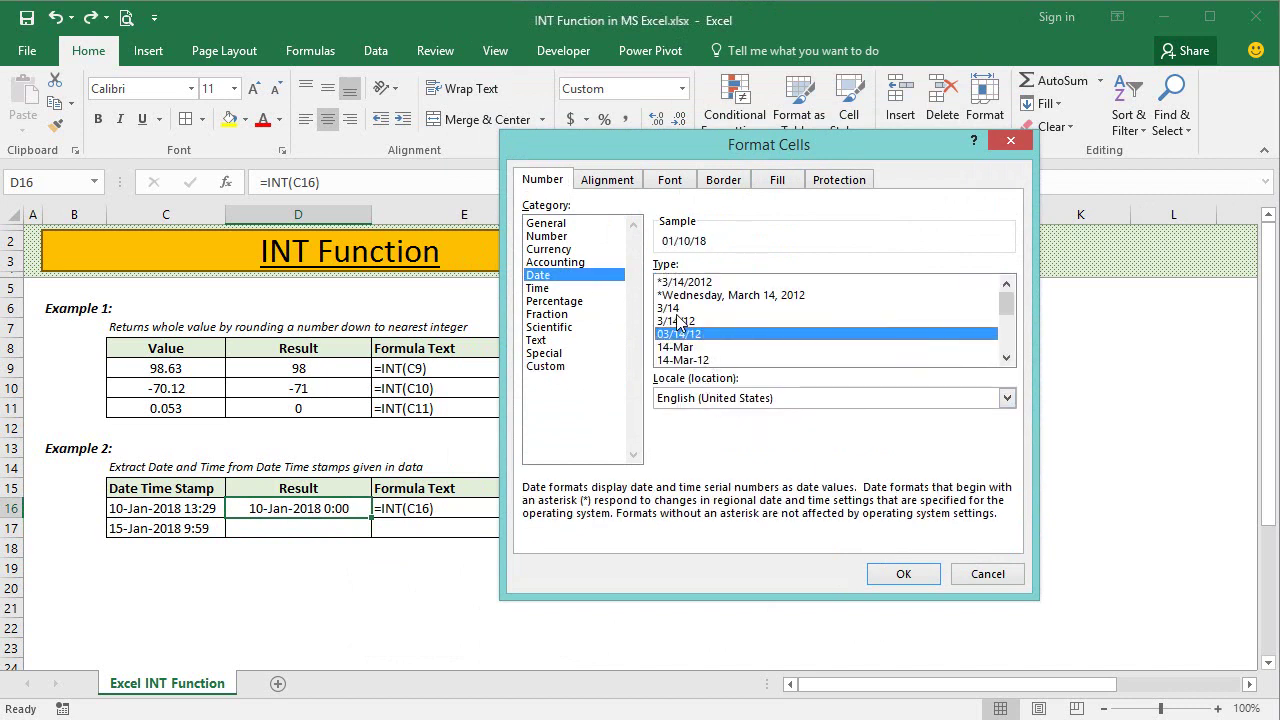
{"action": "left_click", "coordinate": [678, 321]}
{"action": "left_click", "coordinate": [903, 574]}
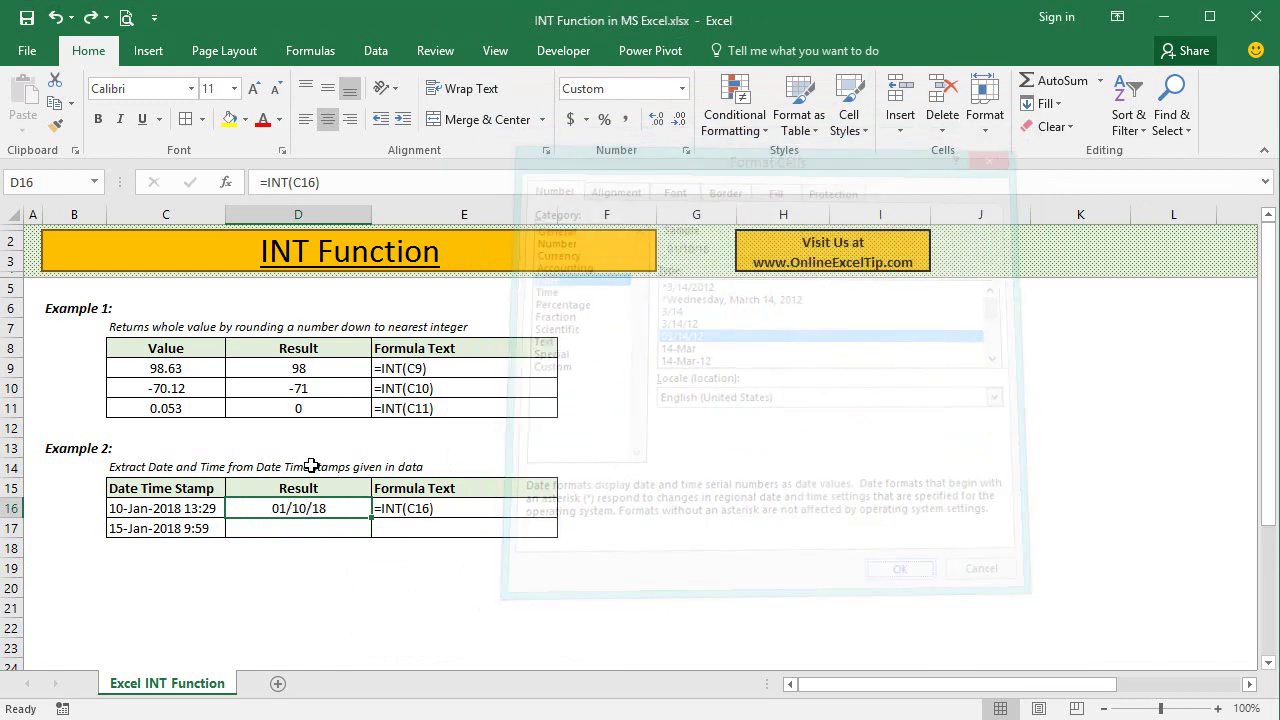
- Enter =C17-INT(C17) in D17 to get the time fraction 0.415972222
{"action": "left_click", "coordinate": [312, 528]}
{"action": "type", "text": "="}
{"action": "left_click", "coordinate": [165, 531]}
{"action": "type", "text": "-"}
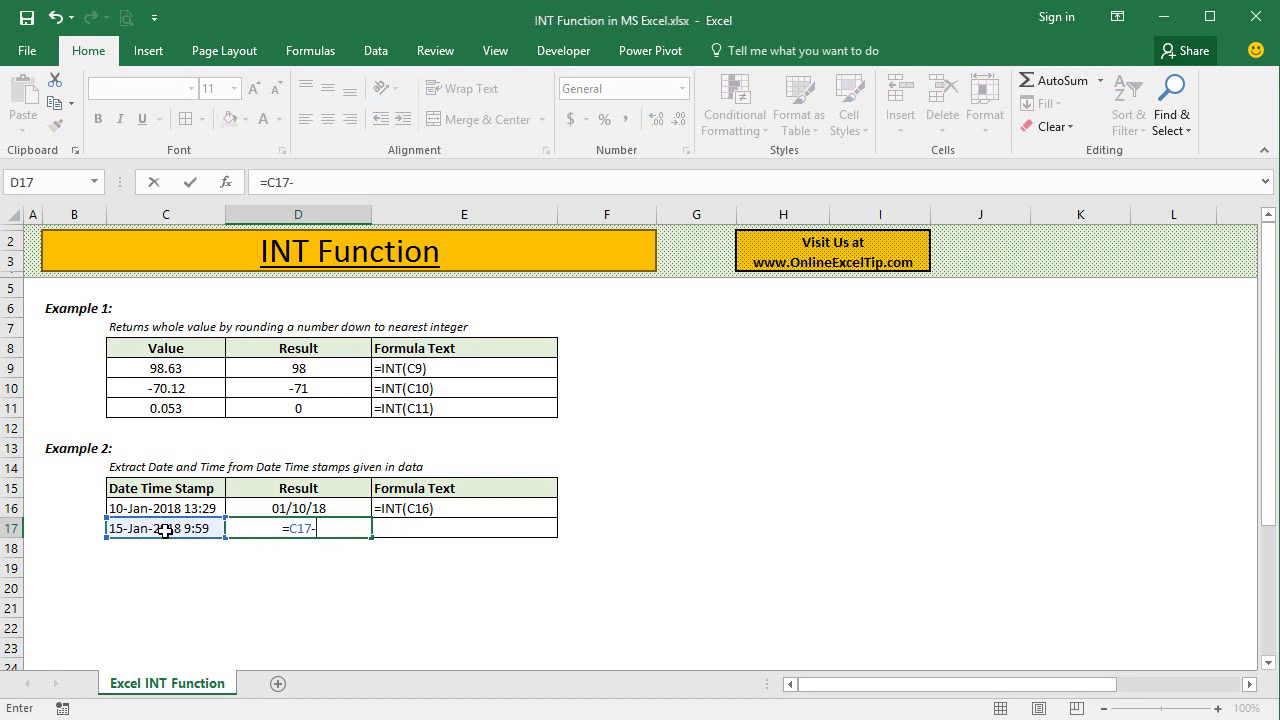
{"action": "type", "text": "INT("}
{"action": "left_click", "coordinate": [145, 528]}
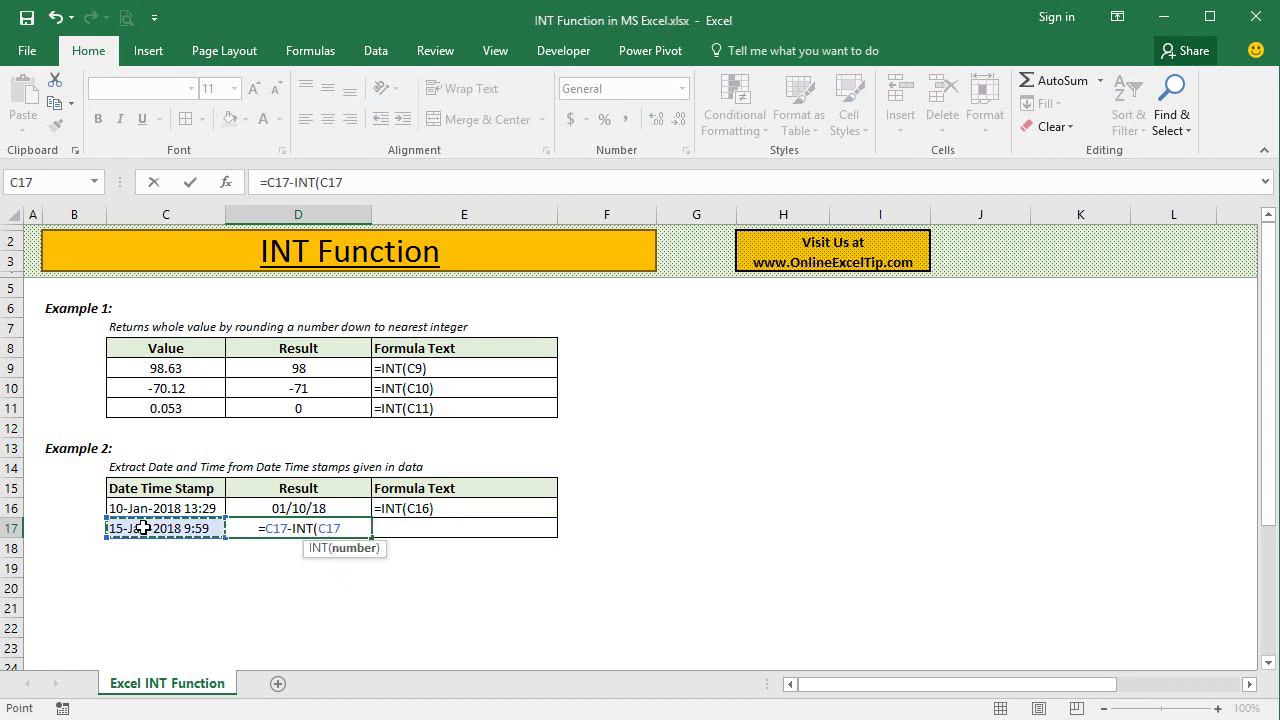
{"action": "key", "text": "Return"}
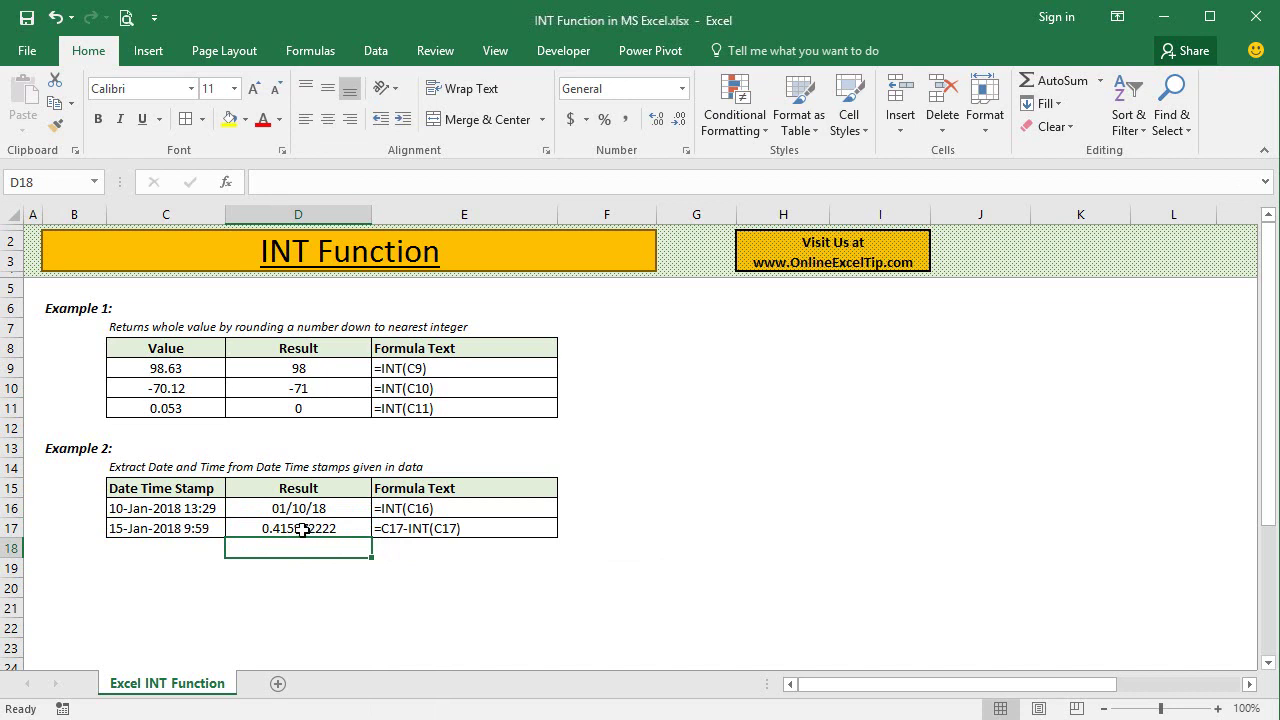
{"action": "left_click", "coordinate": [313, 527]}
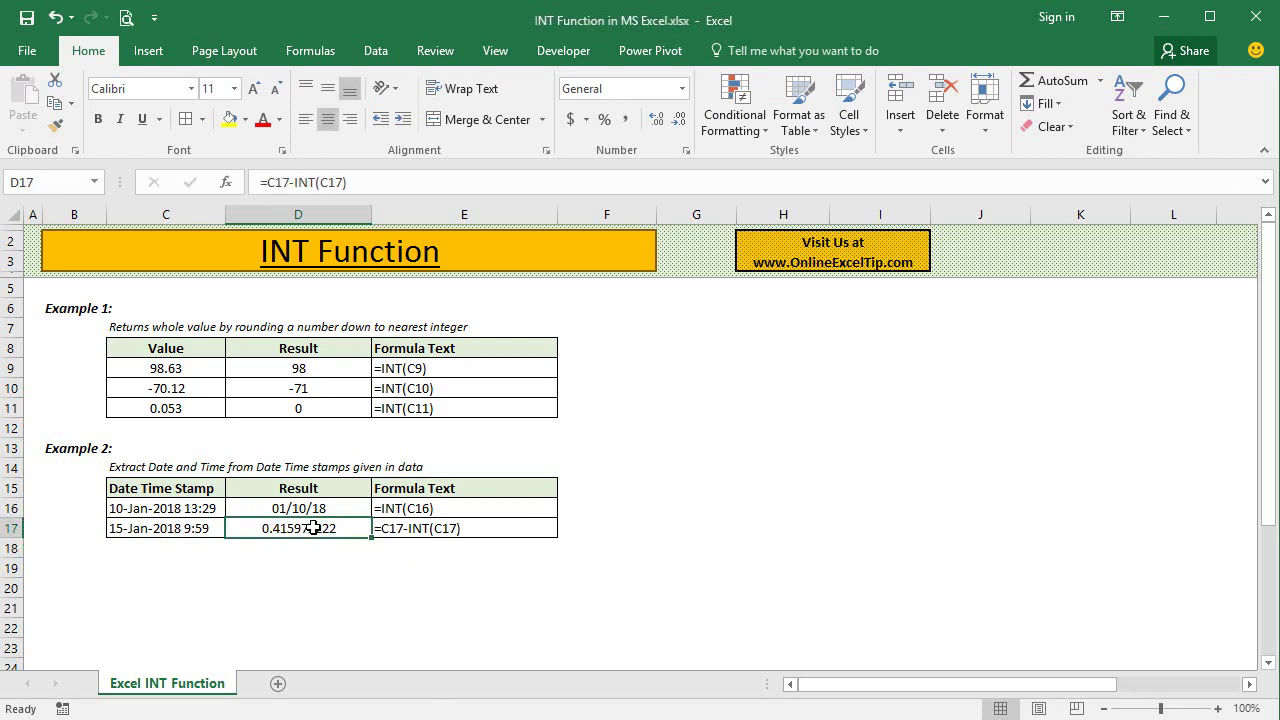
- Format D17 with the 1:30 PM Time type so it shows 9:59 AM
{"action": "key", "text": "ctrl+shift+2"}
{"action": "key", "text": "ctrl+z"}
{"action": "key", "text": "ctrl+1"}
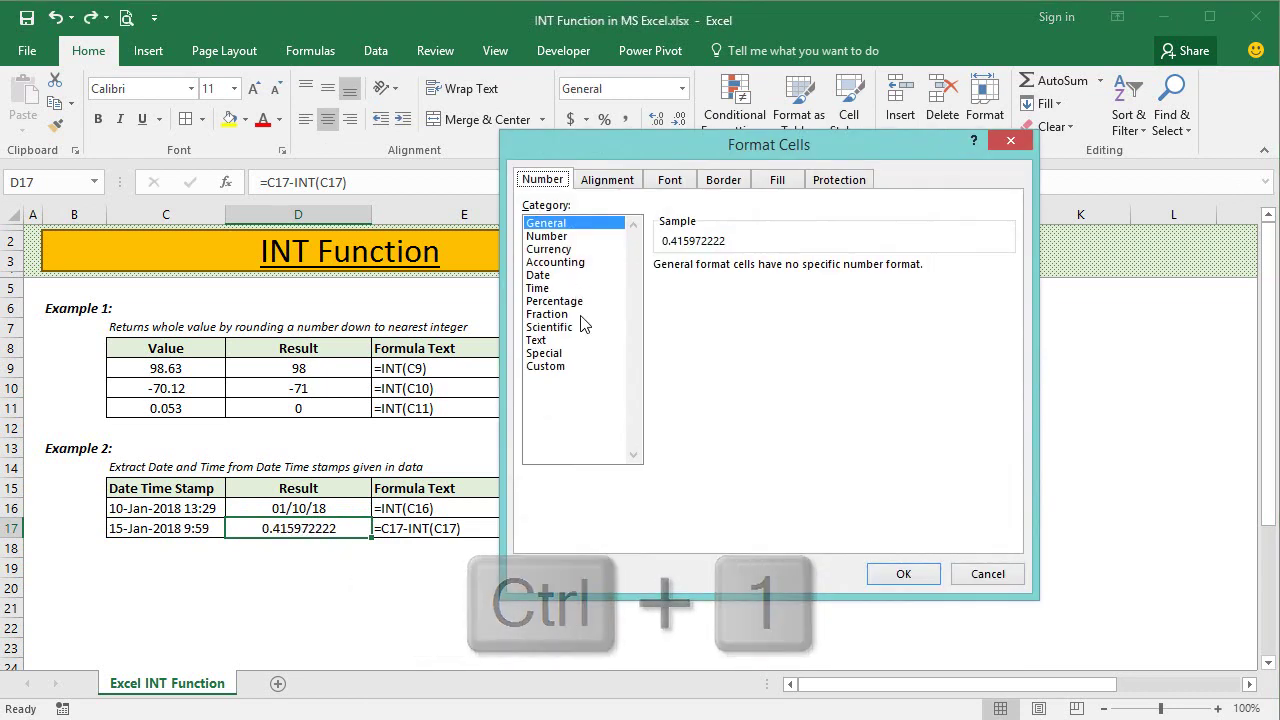
{"action": "left_click", "coordinate": [538, 289]}
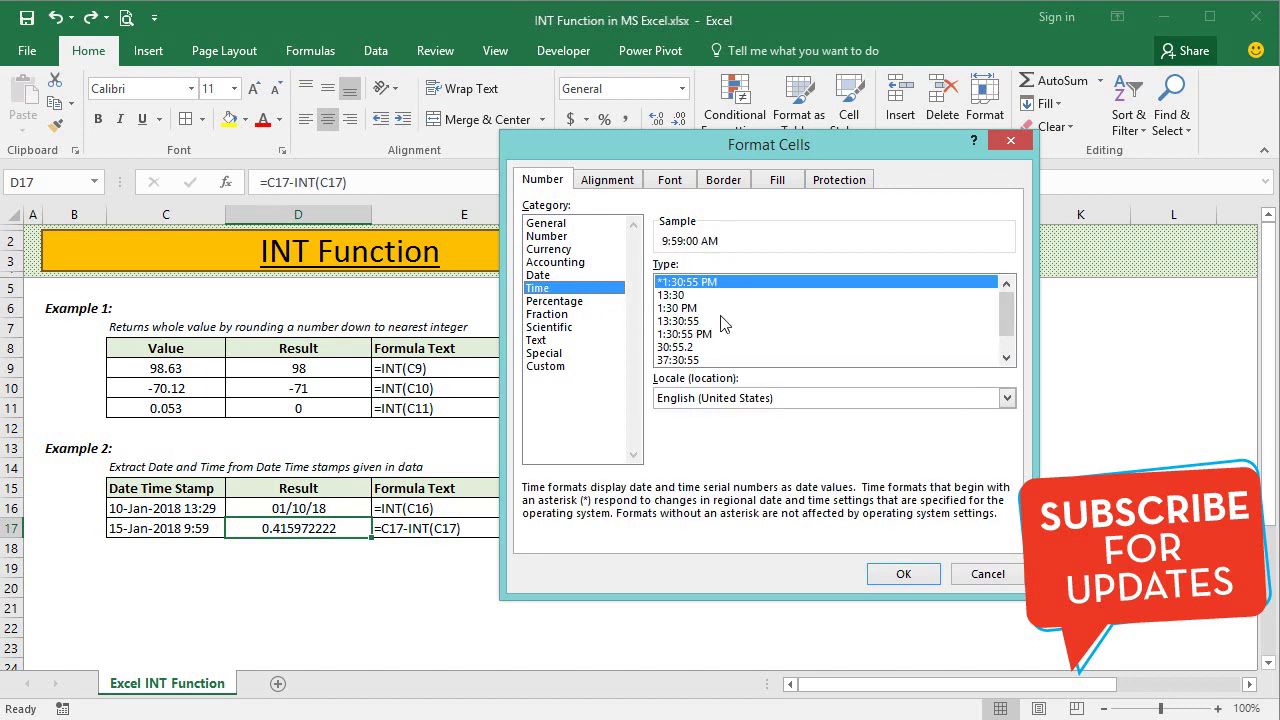
{"action": "left_click", "coordinate": [688, 308]}
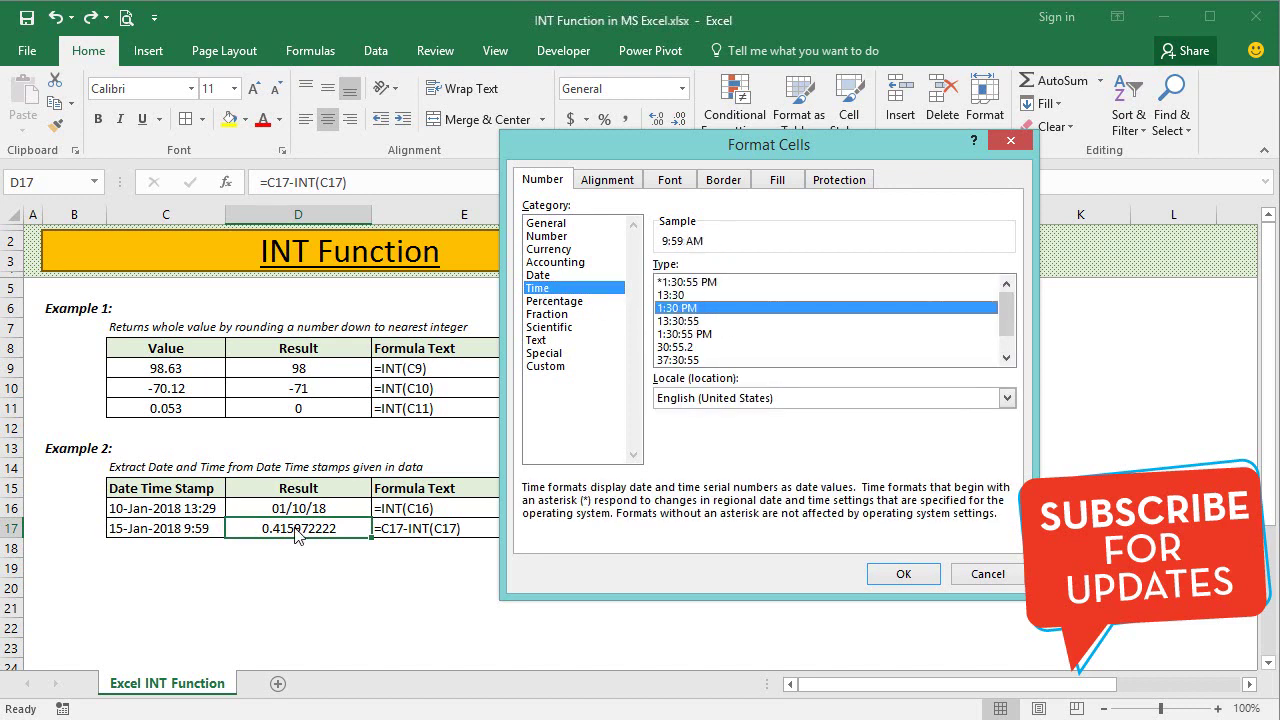
{"action": "left_click", "coordinate": [903, 574]}
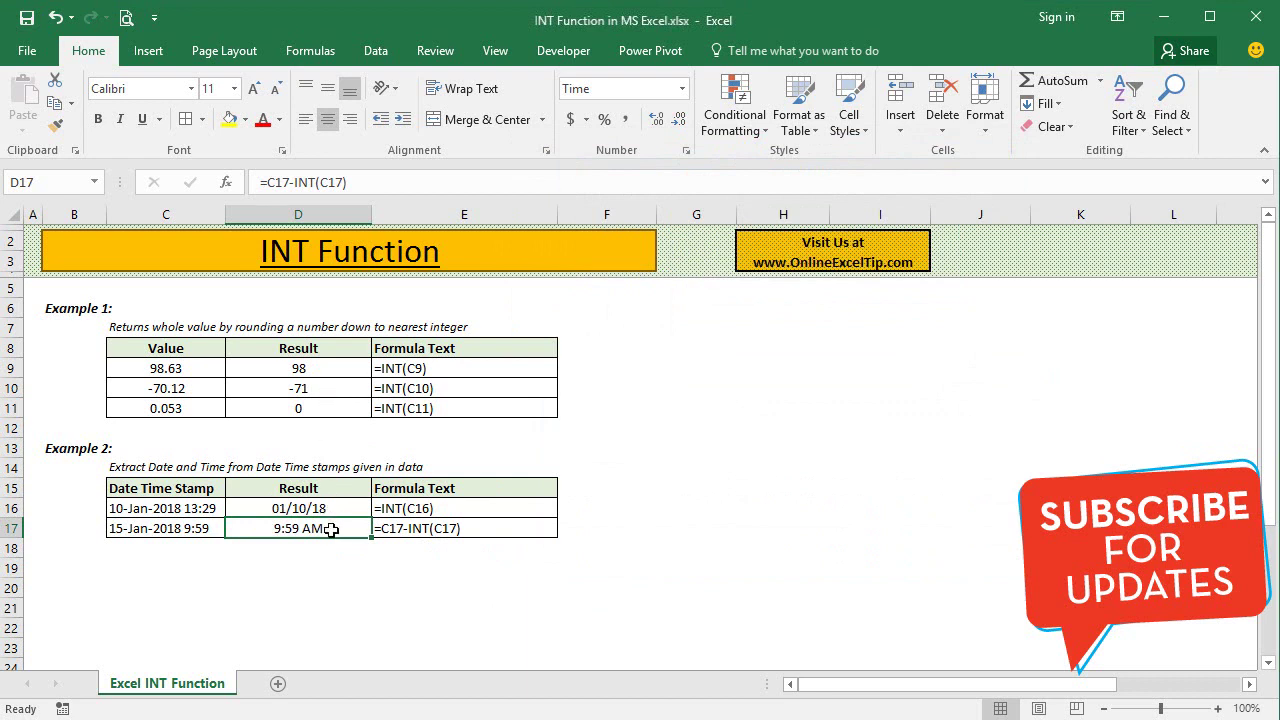
{"action": "left_click", "coordinate": [350, 567]}
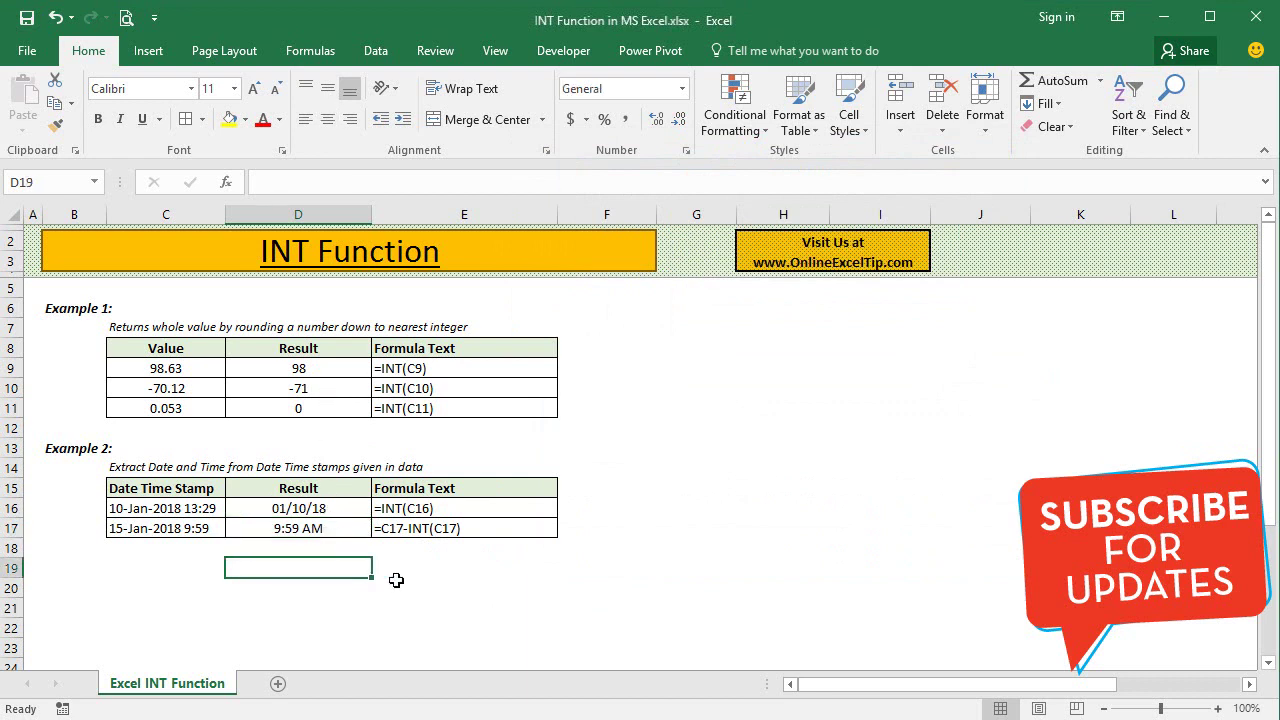